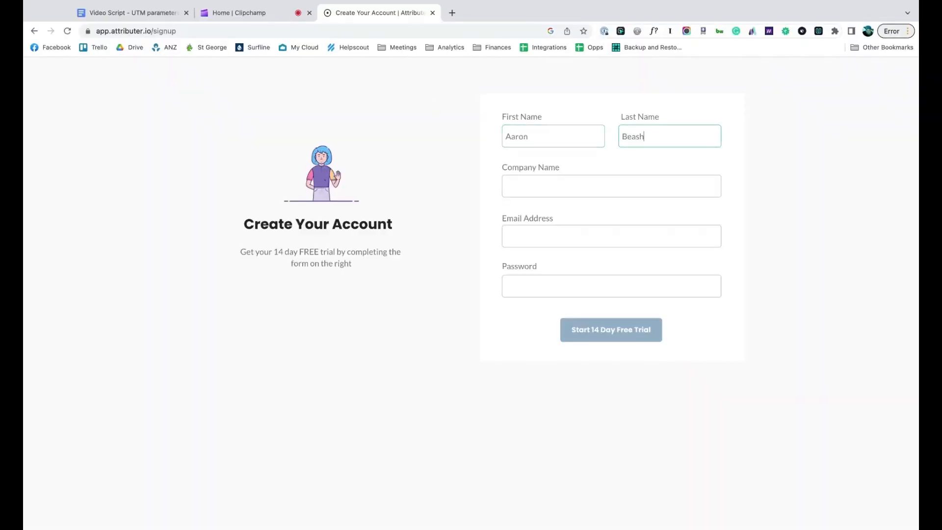
Complete the Attributer sign-up, start the 14-day free trial and copy the tracking script.
{"action": "key", "text": "Tab"}
{"action": "type", "text": "Beashelle Corp"}
{"action": "key", "text": "Tab"}
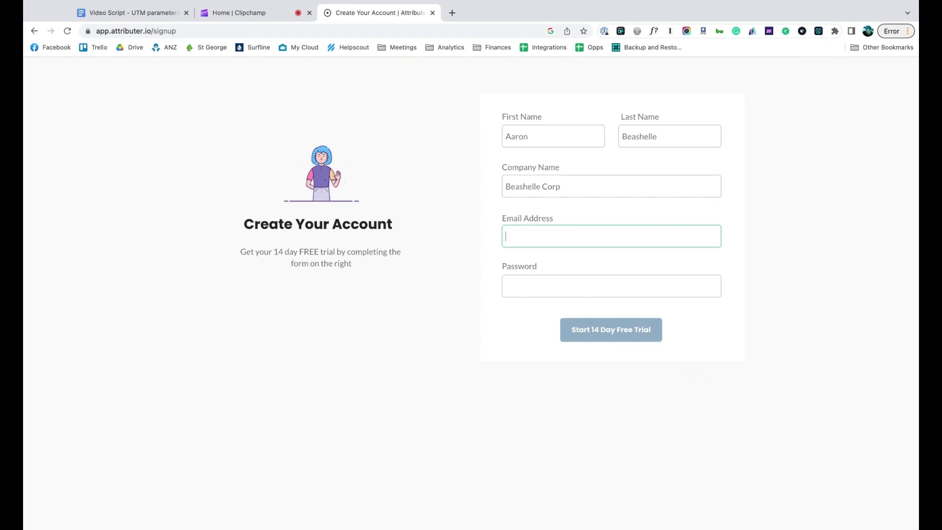
{"action": "key", "text": "Tab"}
{"action": "type", "text": "password"}
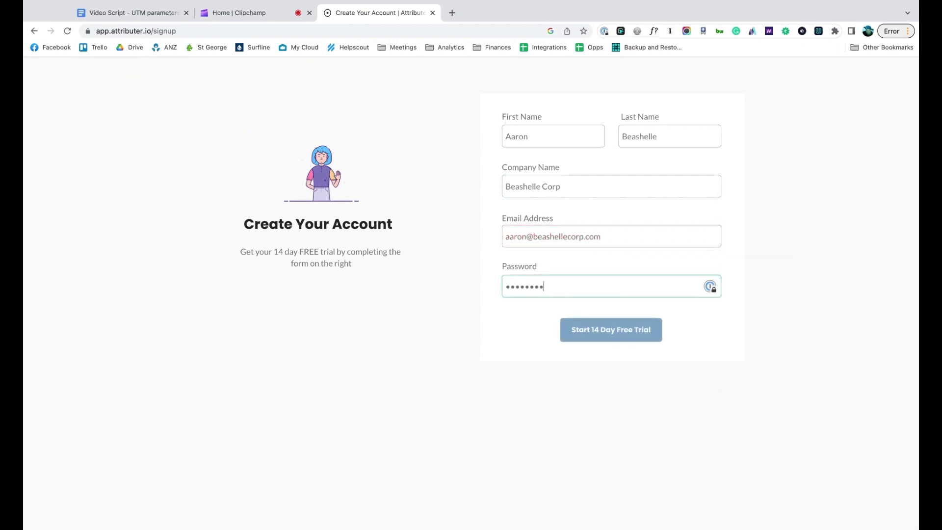
{"action": "left_click", "coordinate": [611, 330]}
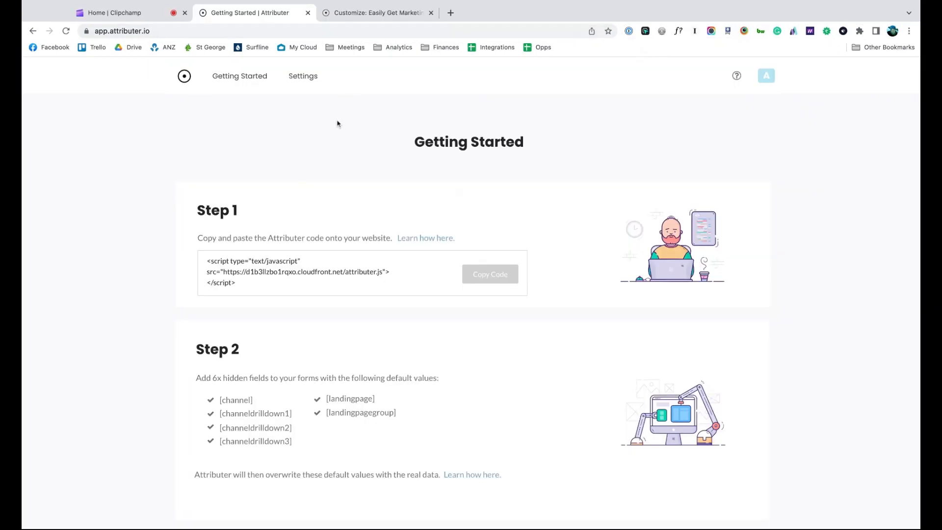
{"action": "left_click", "coordinate": [483, 276]}
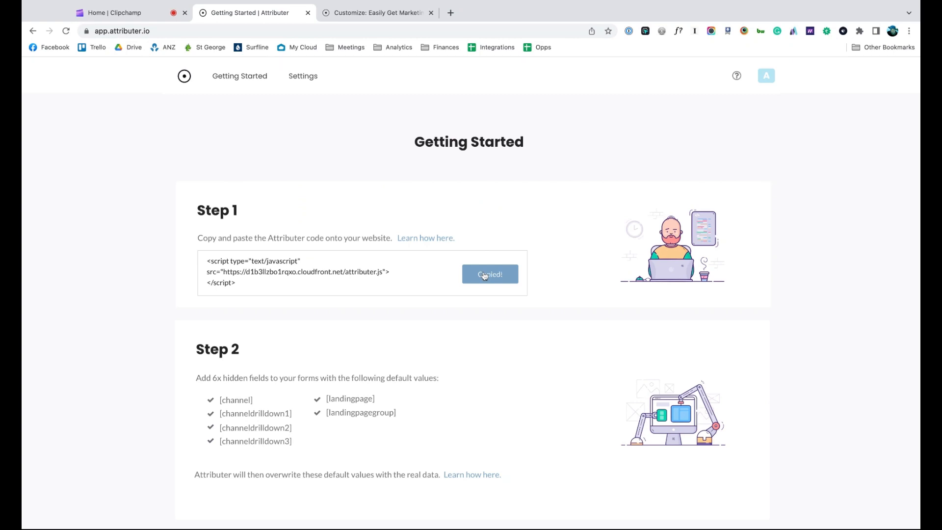
Paste the Attributer script into the site's Head Code section in the WordPress Customizer.
{"action": "key", "text": "ctrl+Tab"}
{"action": "left_click", "coordinate": [103, 349]}
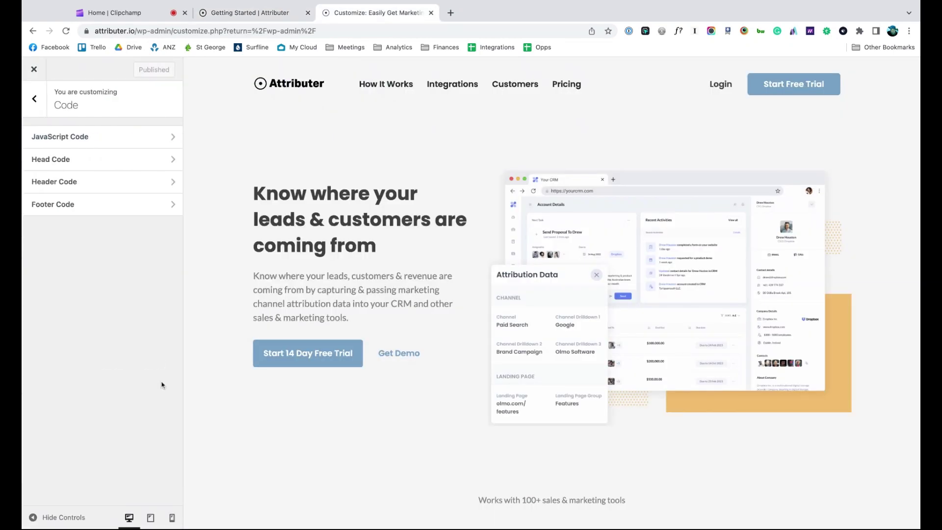
{"action": "left_click", "coordinate": [111, 159]}
{"action": "left_click", "coordinate": [49, 201]}
{"action": "key", "text": "ctrl+v"}
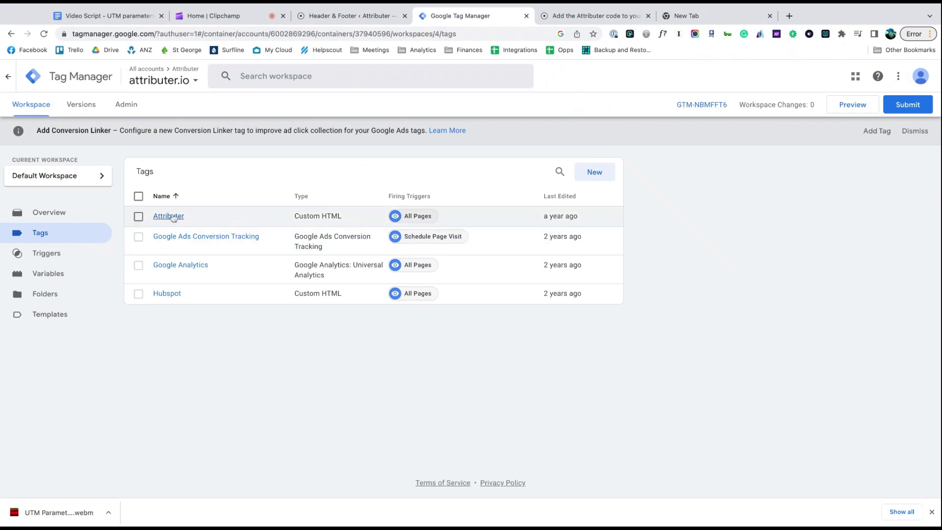
{"action": "left_click", "coordinate": [169, 216]}
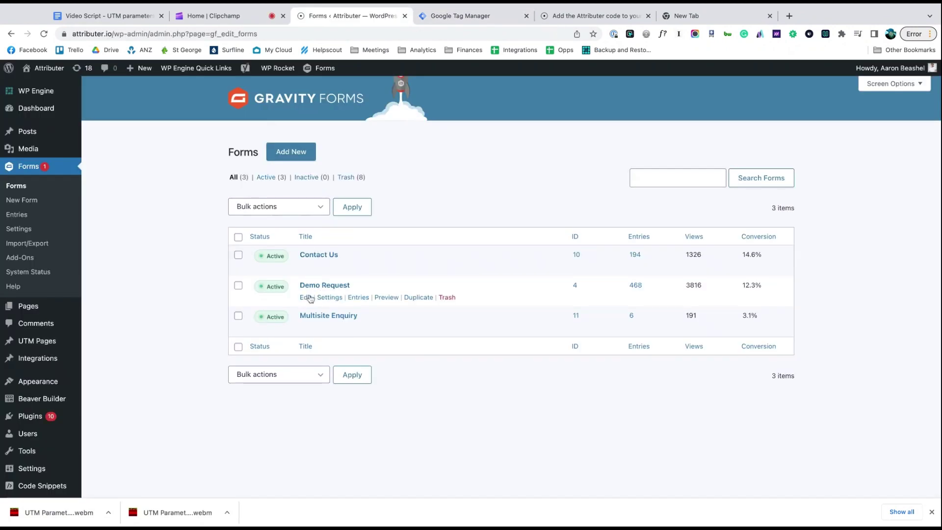
Open the Demo Request form for editing in WordPress Forms.
{"action": "left_click", "coordinate": [307, 297]}
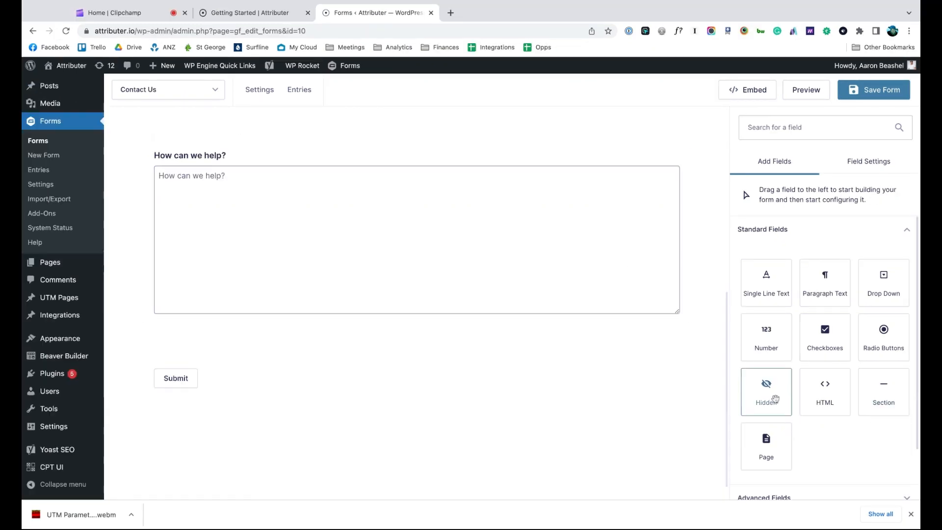
Add three hidden fields to the form and give the Channel field a [channel] default value.
{"action": "mouse_move", "coordinate": [766, 392]}
{"action": "left_mouse_down"}
{"action": "mouse_move", "coordinate": [666, 390]}
{"action": "mouse_move", "coordinate": [221, 337]}
{"action": "mouse_move", "coordinate": [221, 456]}
{"action": "left_mouse_up"}
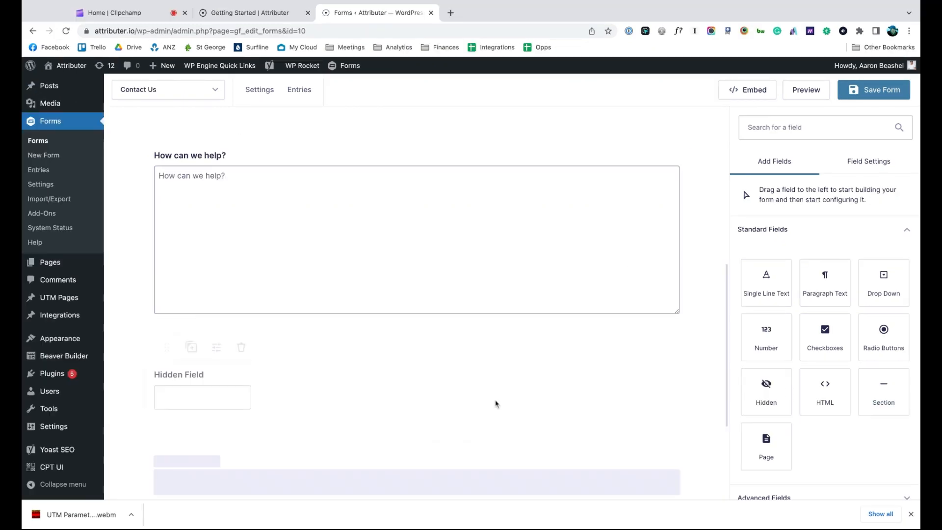
{"action": "left_click_drag", "start_coordinate": [766, 393], "coordinate": [337, 371]}
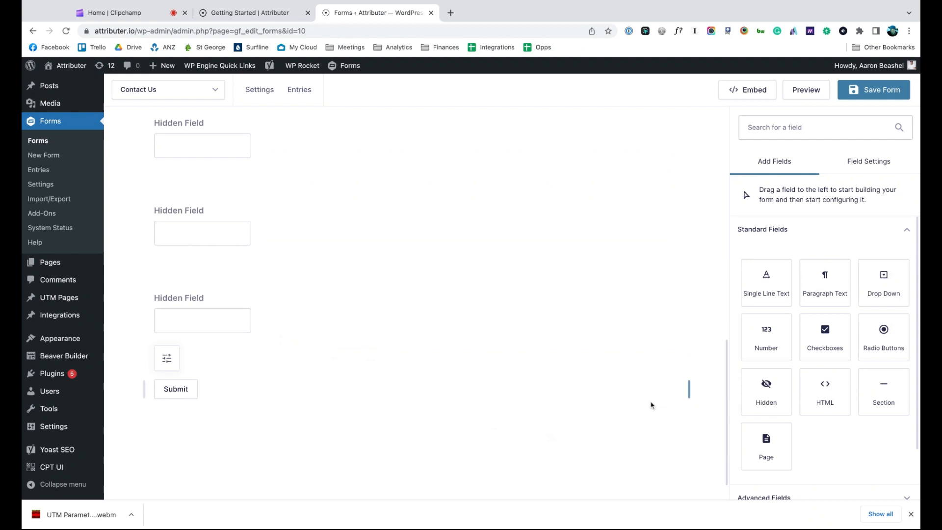
{"action": "left_click_drag", "start_coordinate": [766, 392], "coordinate": [283, 357]}
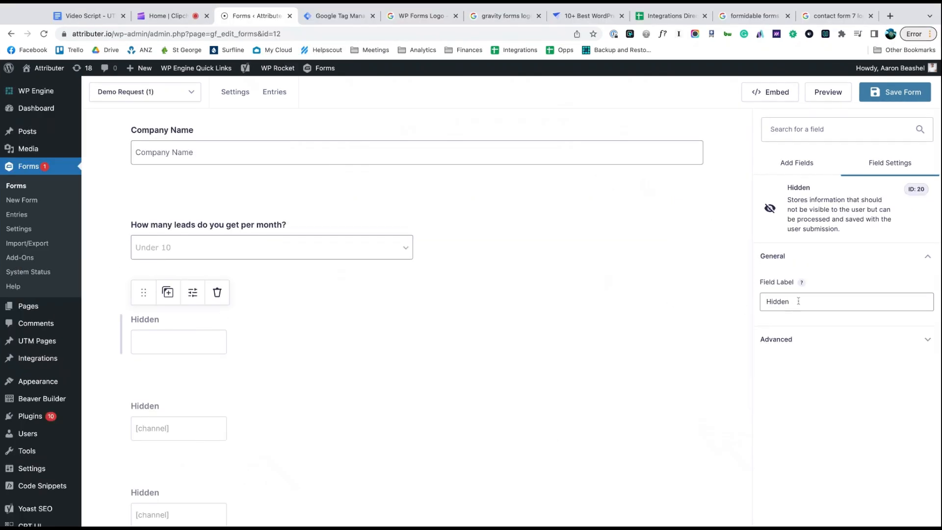
{"action": "type", "text": "Channel"}
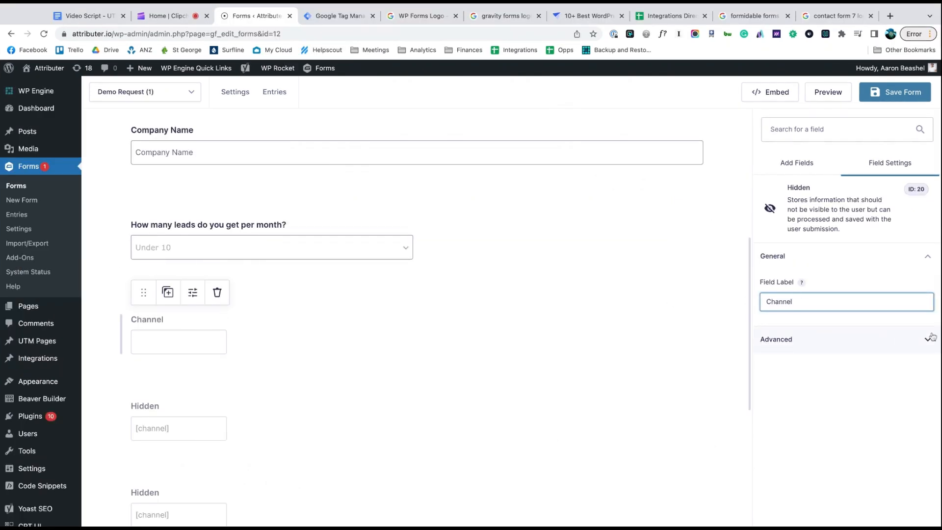
{"action": "left_click", "coordinate": [928, 339]}
{"action": "left_click", "coordinate": [793, 329]}
{"action": "type", "text": "chann"}
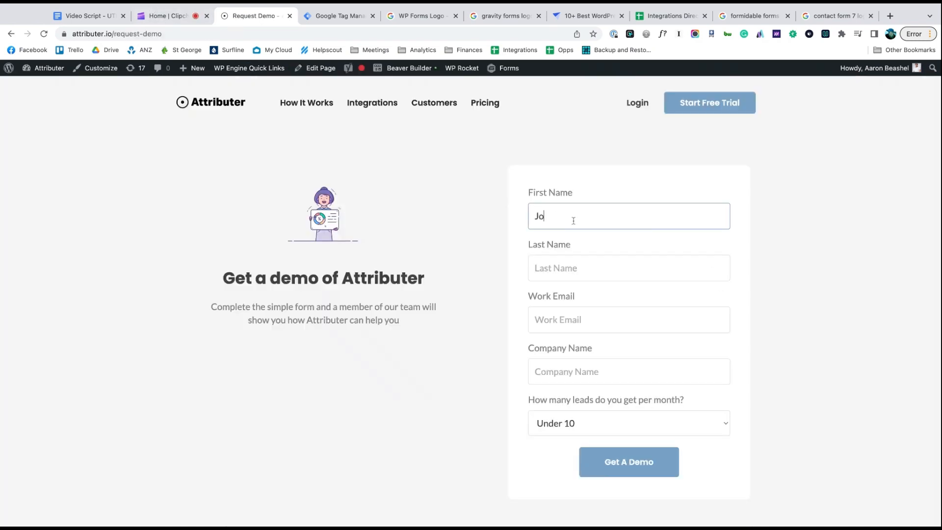
{"action": "type", "text": "el"}
Fill the test demo request's last name, work email and company name fields.
{"action": "key", "text": "Tab"}
{"action": "type", "text": "Watt"}
{"action": "key", "text": "Tab"}
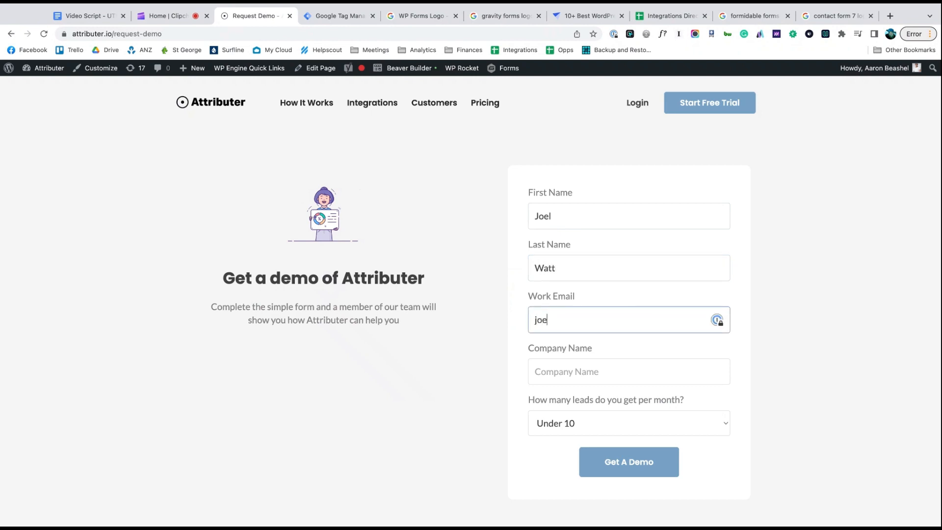
{"action": "key", "text": "Tab"}
{"action": "type", "text": "W"}
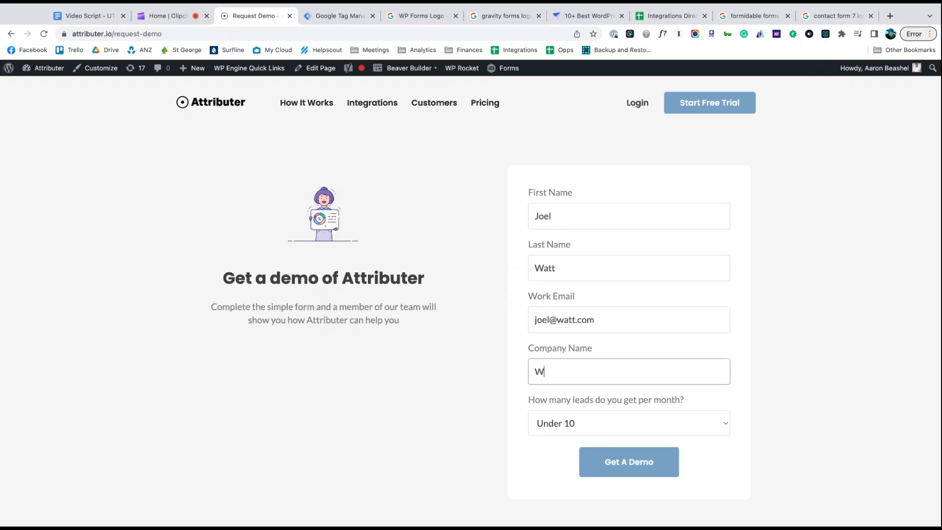
{"action": "type", "text": "att Corp"}
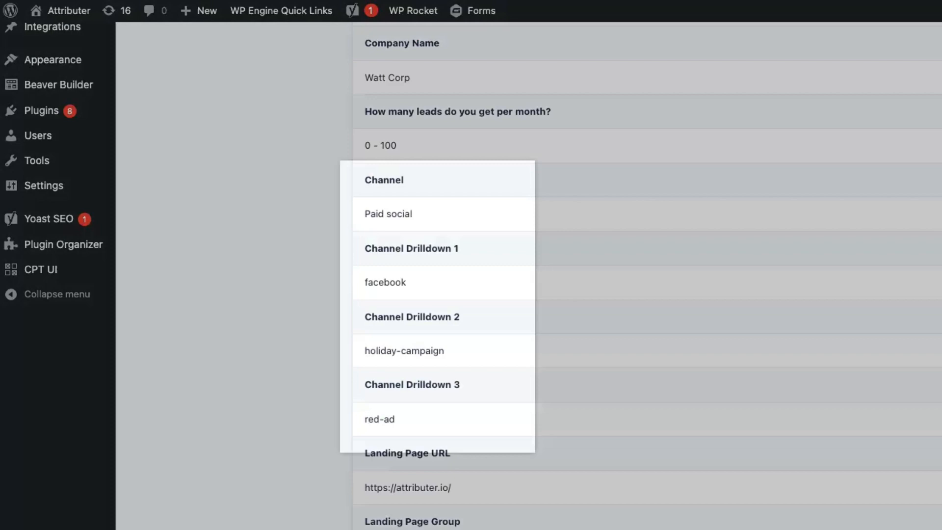